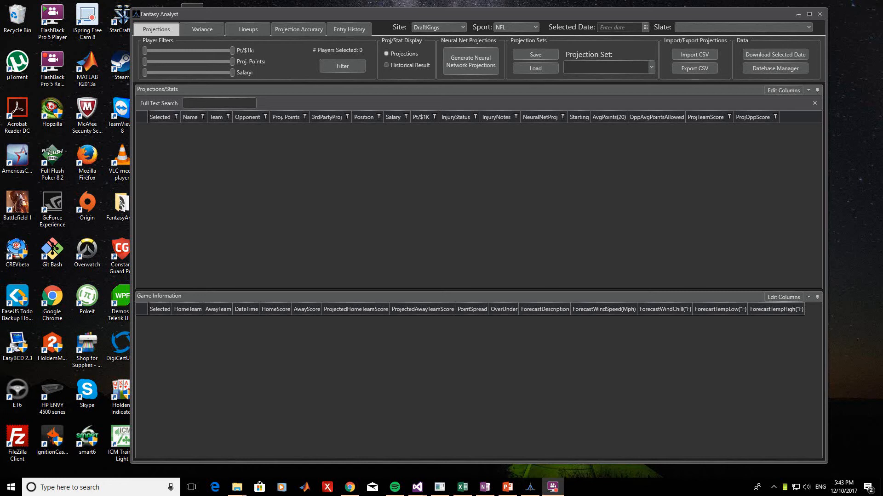
# Download the NFL data for seasons 2016 through 2018 in the database manager and close it
pyautogui.click(757, 68)
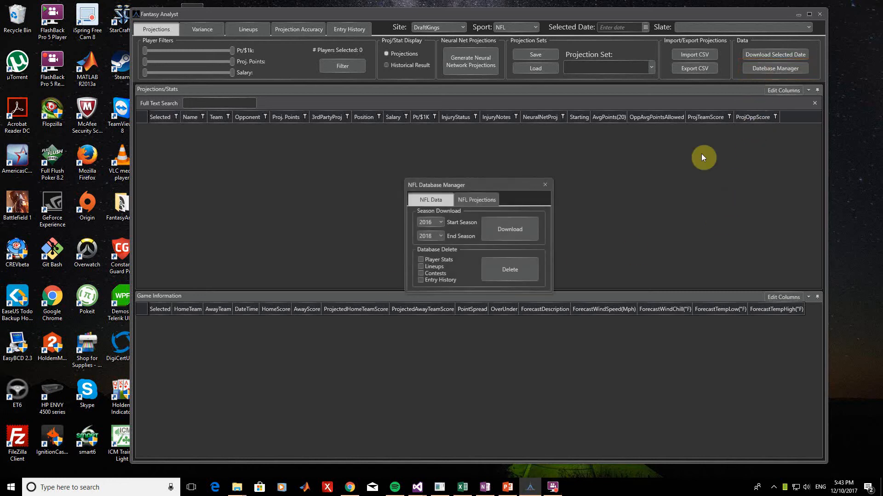
pyautogui.click(505, 233)
pyautogui.click(546, 186)
# Set the selected date to 12/3/2017 and filter the players to a minimum Pt/$1k of 1.4
pyautogui.click(644, 29)
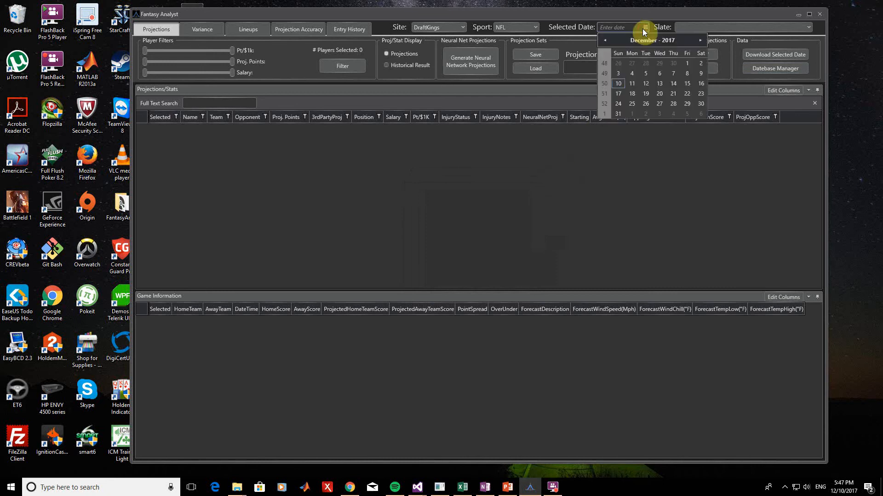
pyautogui.click(618, 76)
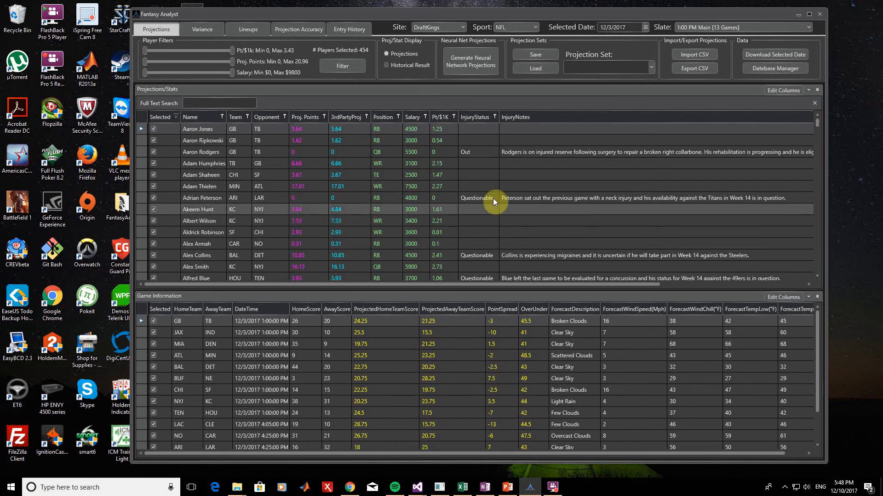
pyautogui.moveTo(144, 50); pyautogui.dragTo(174, 53)
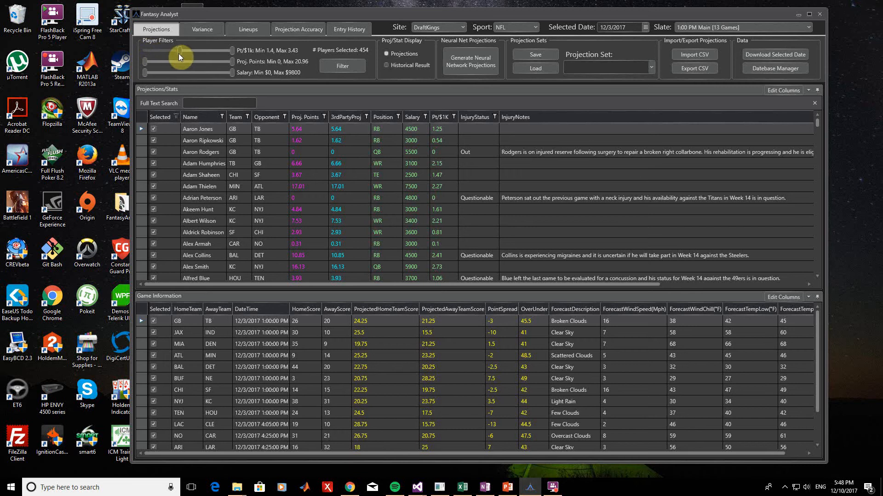
pyautogui.click(363, 67)
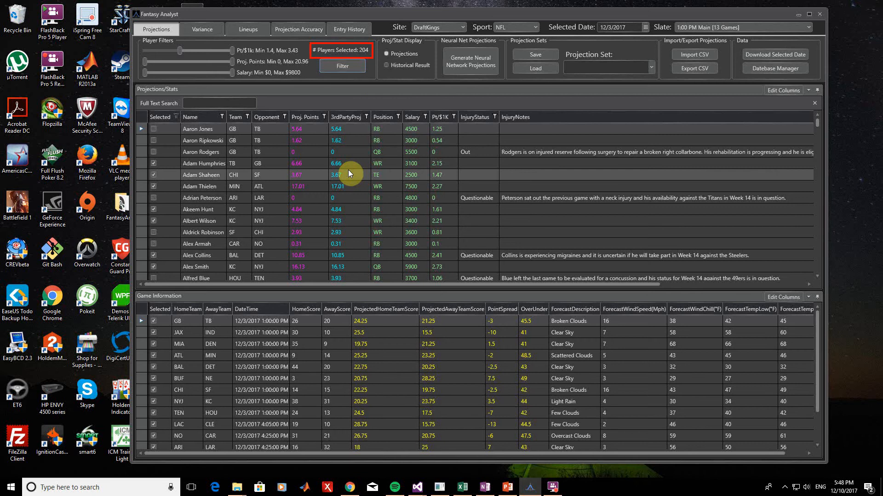
# Calculate the by-player variance/covariance with 15 minimum samples and plot Adam Humphries alone and against Cameron Brate
pyautogui.click(205, 30)
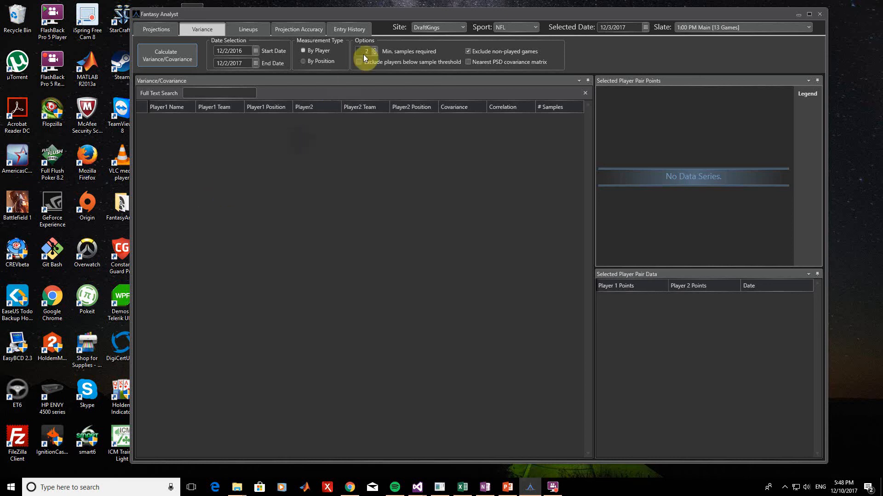
pyautogui.write('15')
pyautogui.click(181, 58)
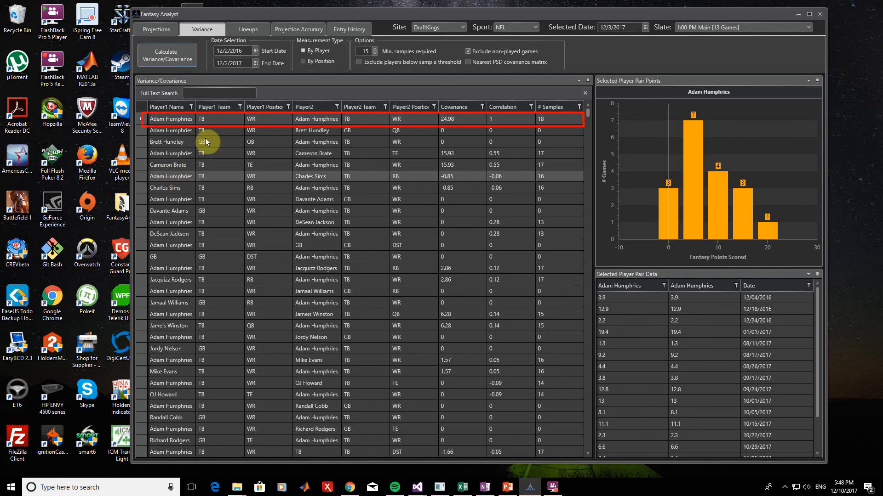
pyautogui.click(217, 118)
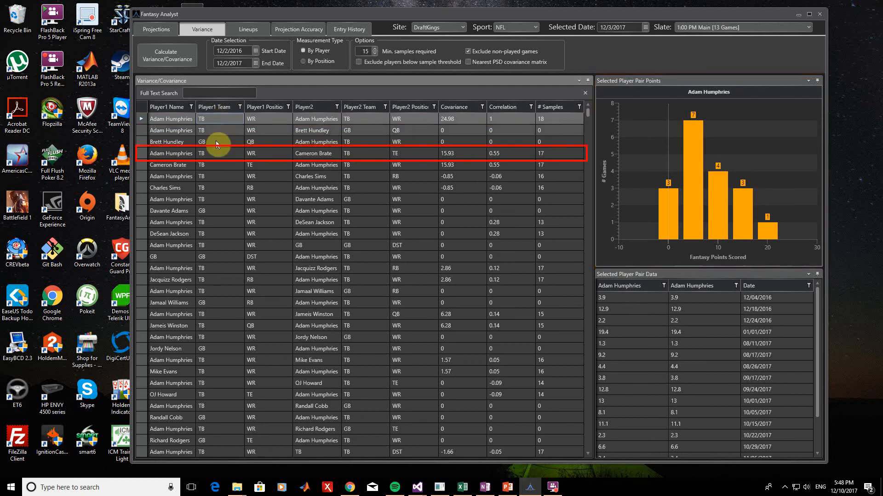
pyautogui.click(219, 153)
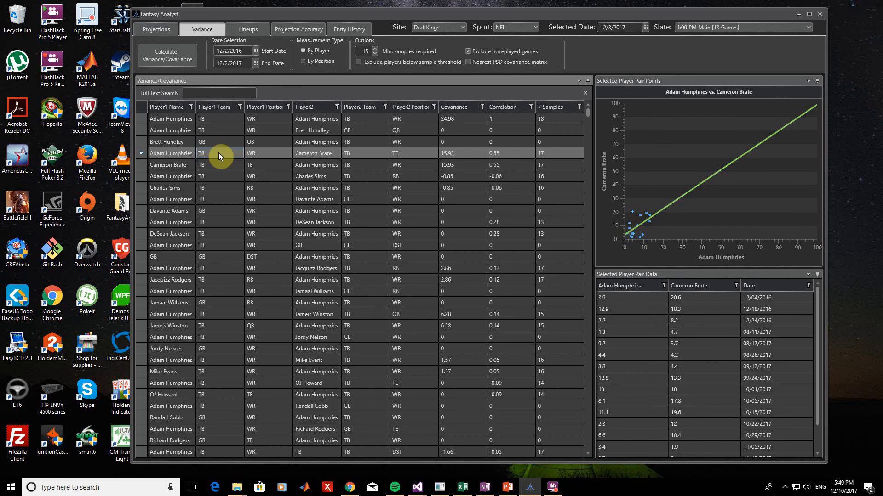
# Filter the variance/covariance table to QB for the Player1 position and WR for the Player2 position
pyautogui.click(288, 108)
pyautogui.click(292, 142)
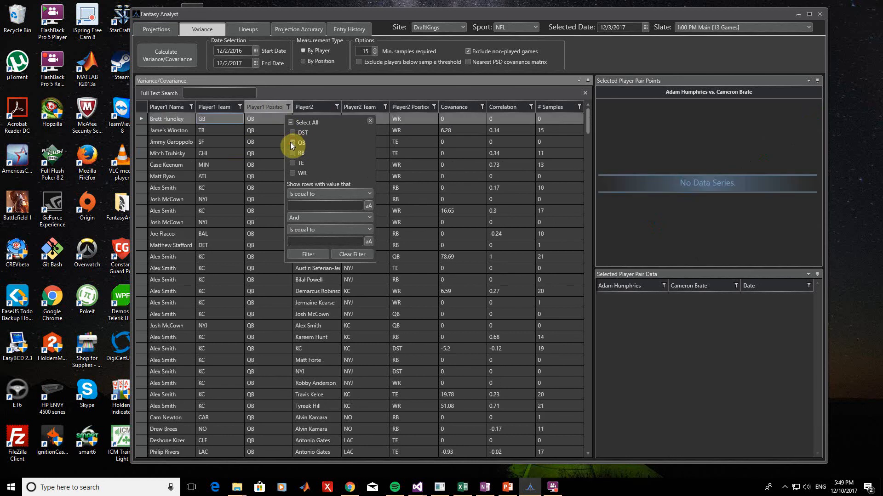
pyautogui.click(370, 121)
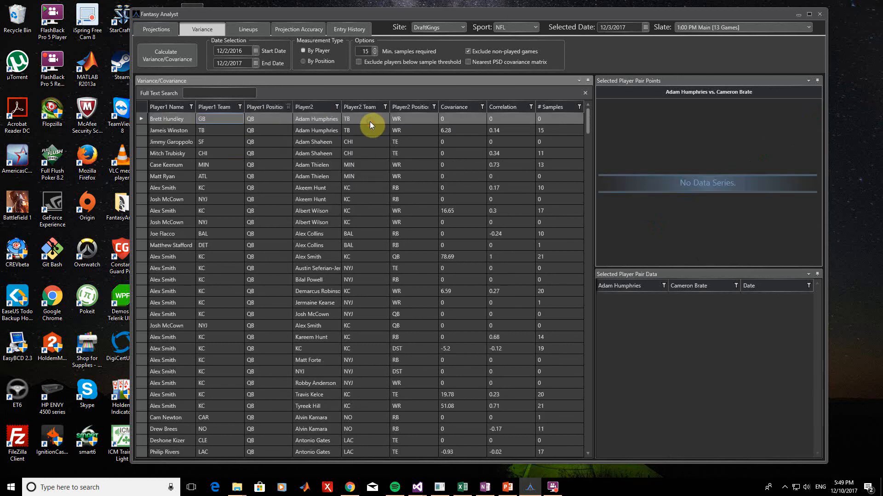
pyautogui.click(434, 107)
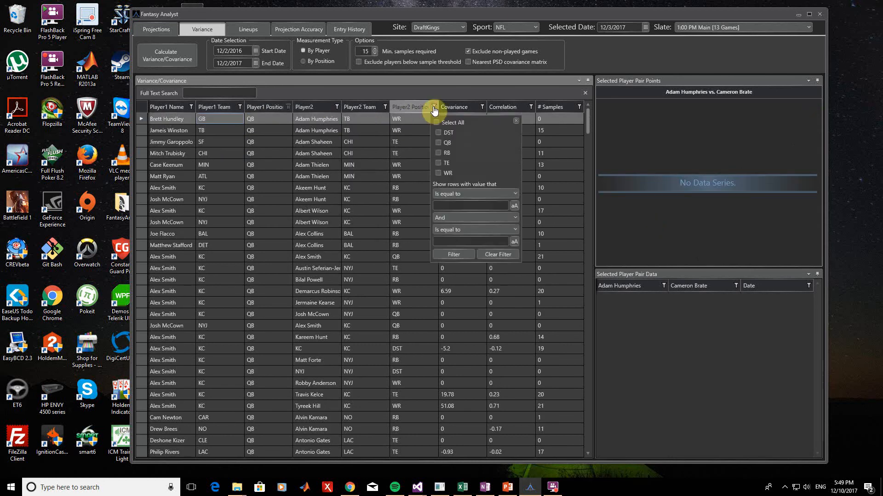
pyautogui.click(438, 172)
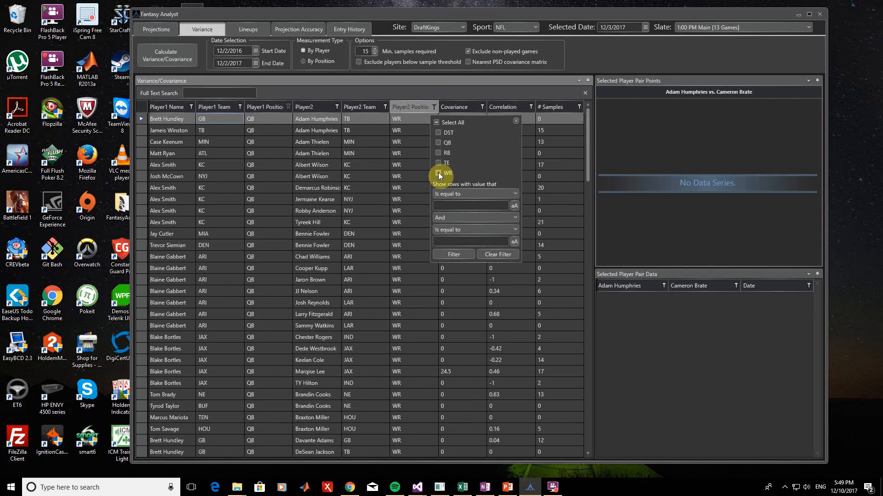
pyautogui.click(250, 175)
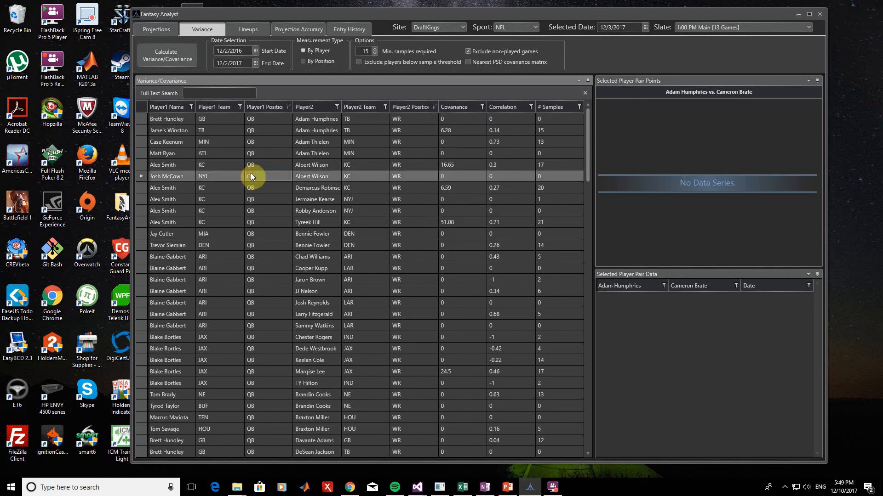
# View the scatter plots for Jameis Winston with Adam Humphries, and Alex Smith with Albert Wilson and with Tyreek Hill
pyautogui.click(249, 131)
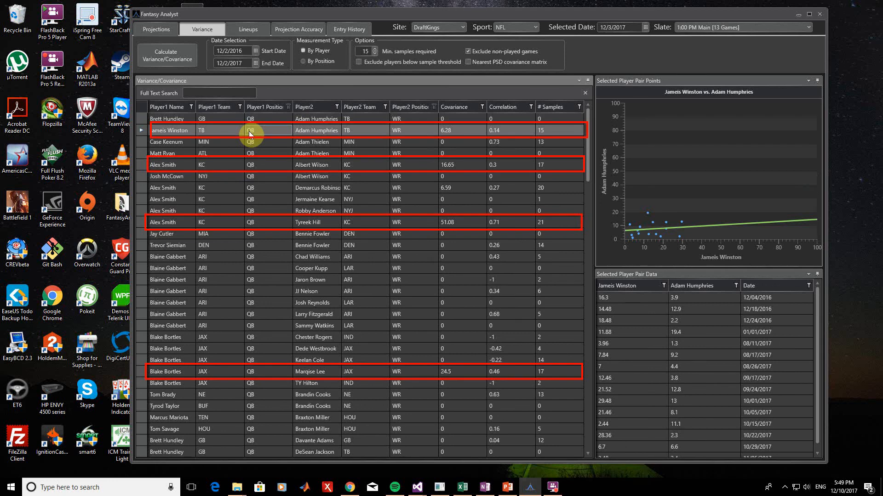
pyautogui.click(267, 168)
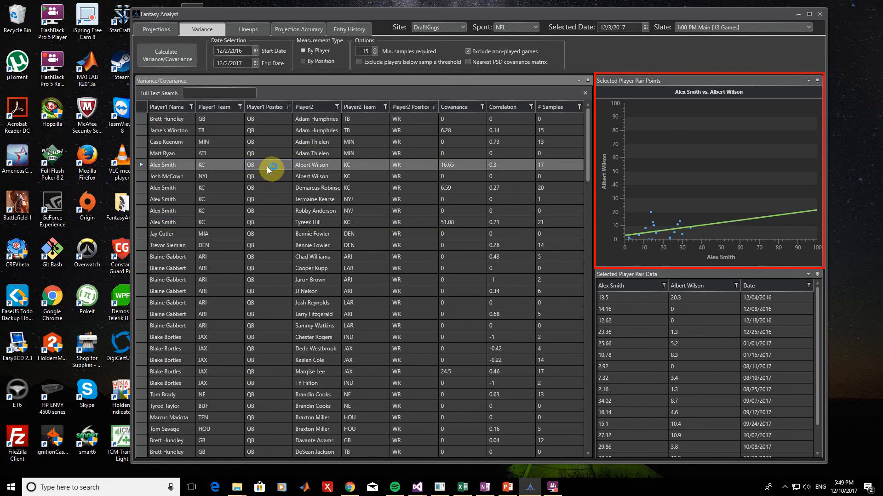
pyautogui.click(266, 222)
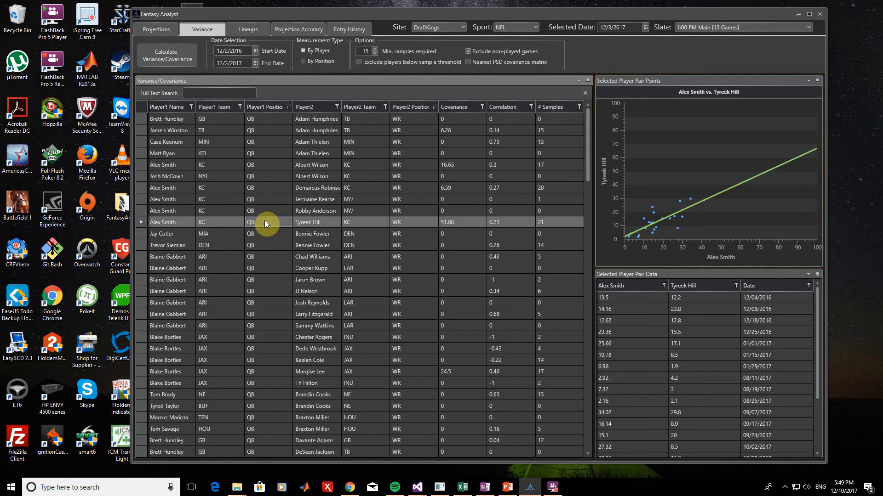
# Change the Player2 position filter to DST only
pyautogui.click(433, 107)
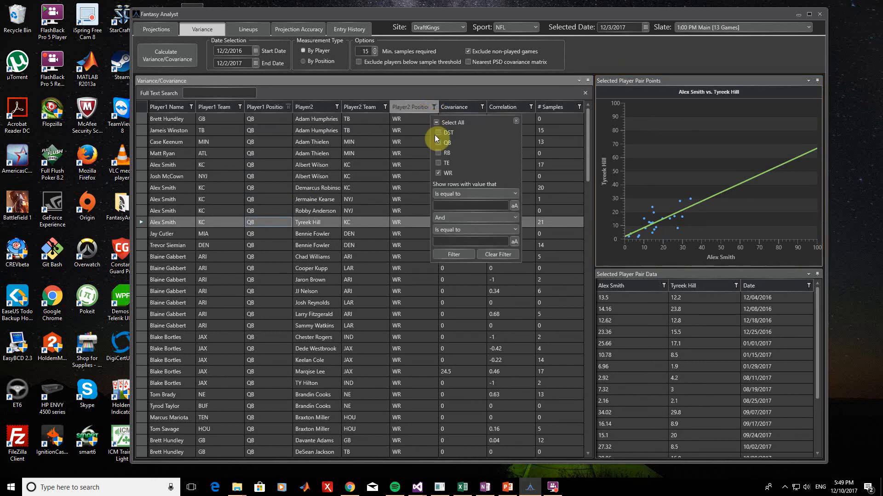
pyautogui.click(437, 174)
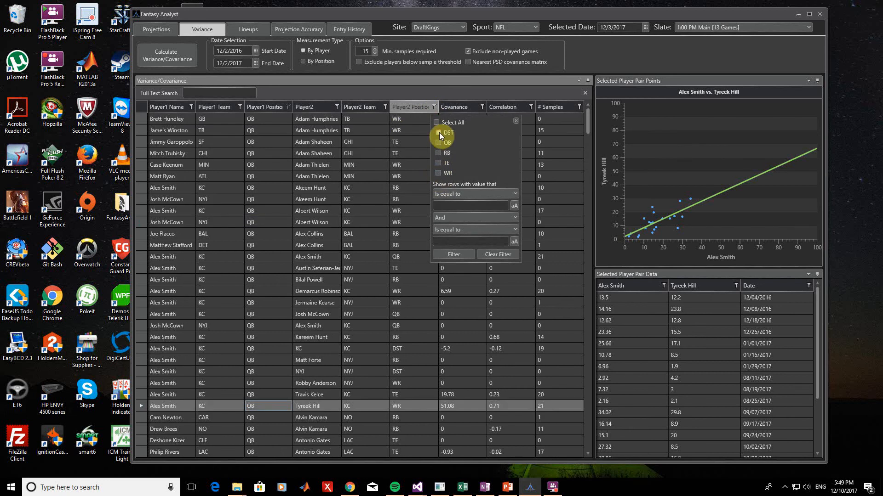
pyautogui.click(439, 133)
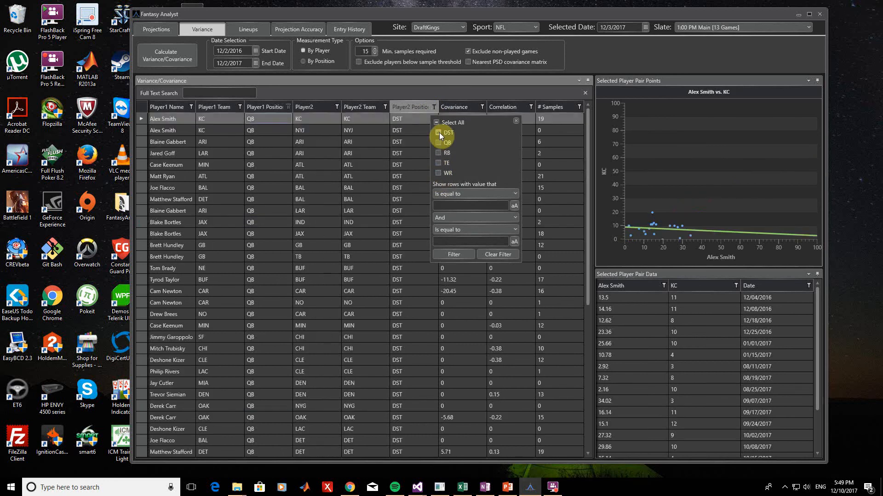
pyautogui.click(516, 122)
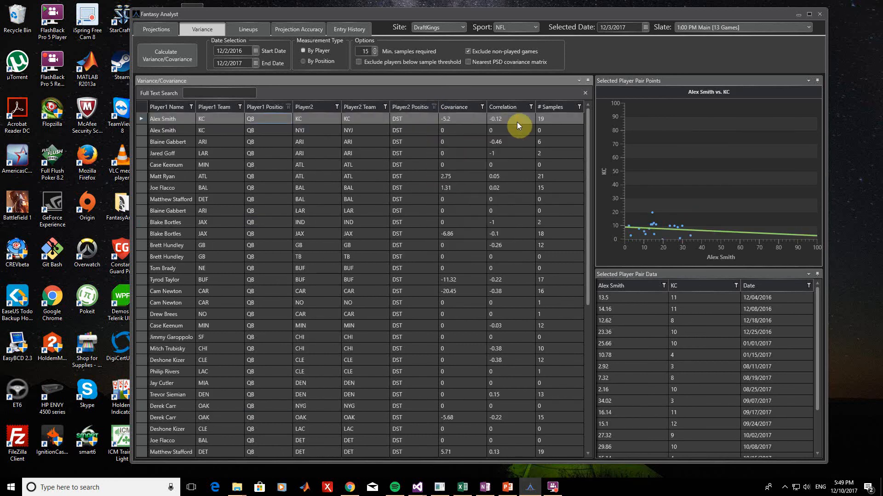
# Filter Player2 to CAR and view the Drew Brees versus CAR defense pair
pyautogui.click(337, 106)
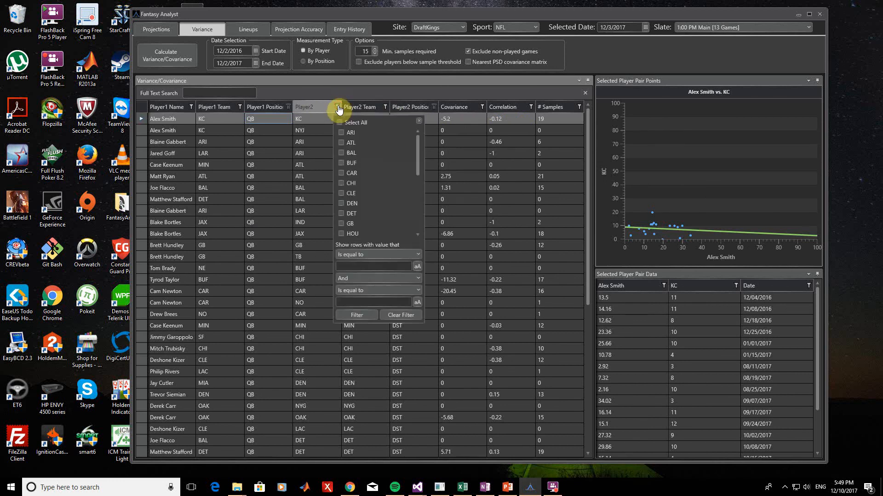
pyautogui.click(341, 174)
pyautogui.click(419, 121)
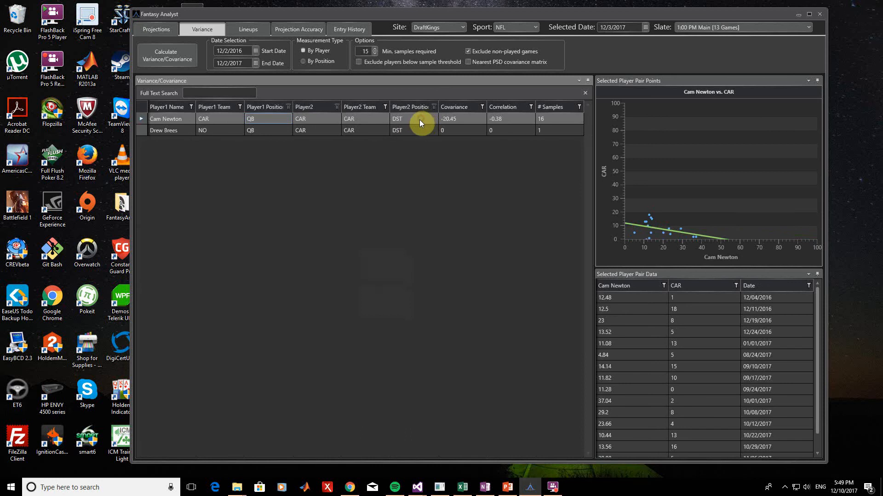
pyautogui.click(401, 133)
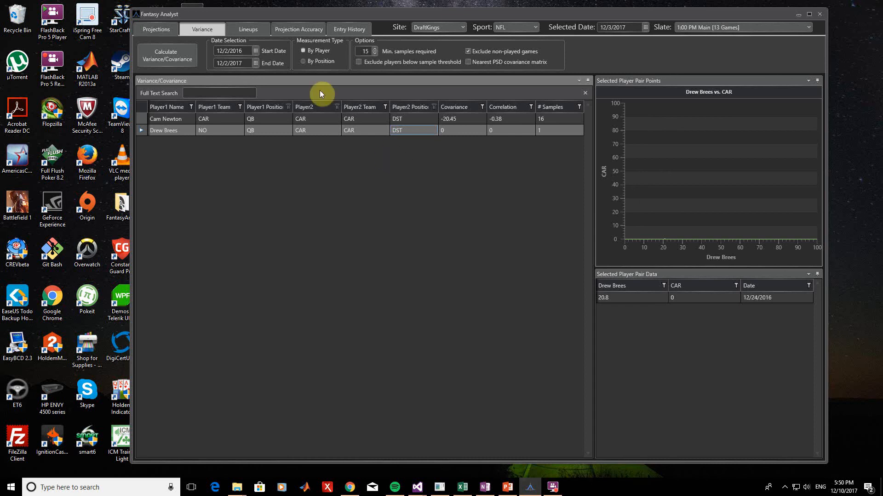
# Recalculate the variance/covariance by position, sort ascending by correlation, and view the plot for quarterback versus opposing defense
pyautogui.click(302, 61)
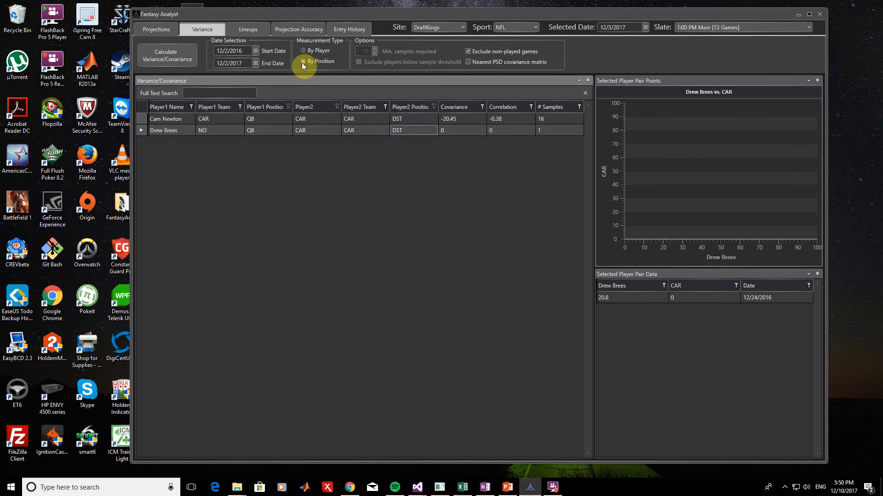
pyautogui.click(184, 58)
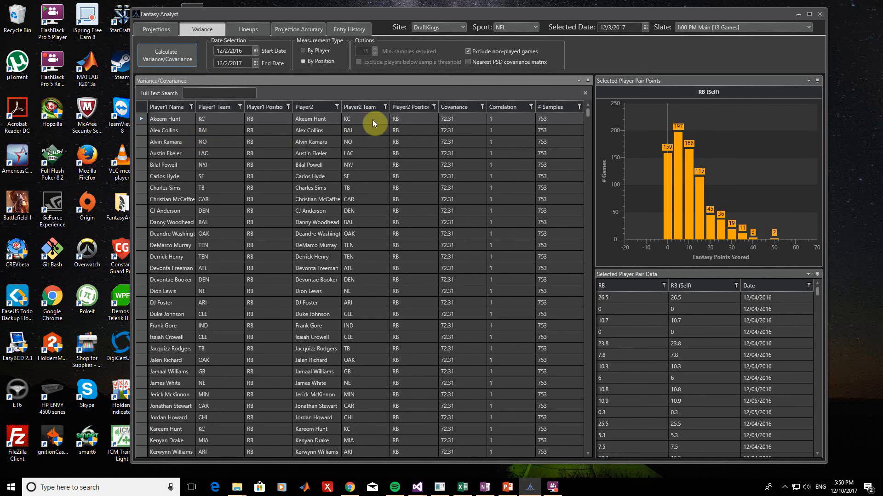
pyautogui.click(495, 107)
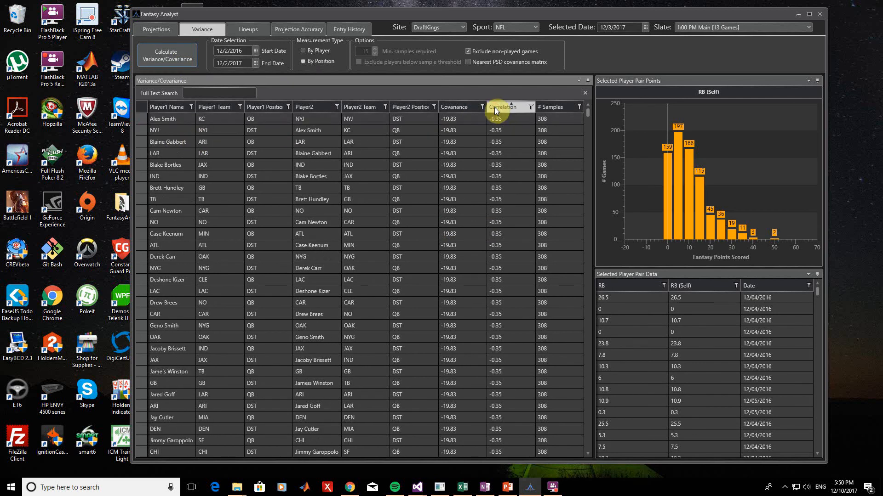
pyautogui.click(419, 120)
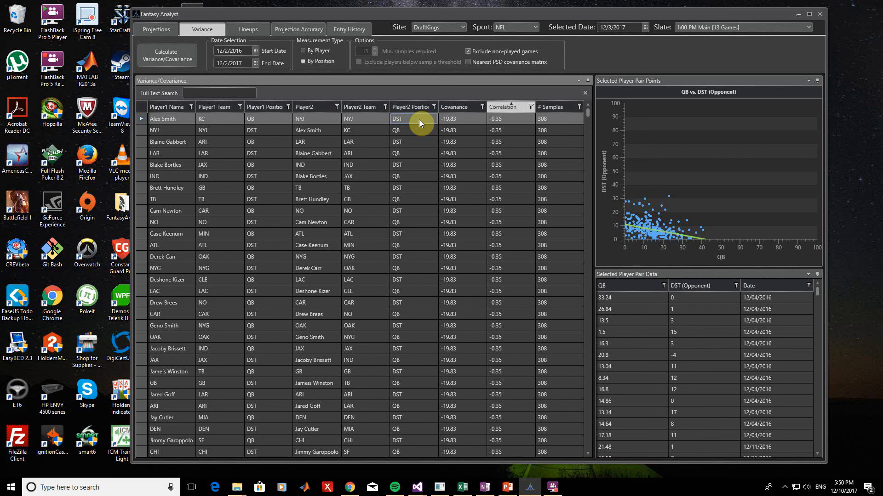
# Generate one lineup with the Variance Optimizer, maximizing variance with a minimum of 125 points
pyautogui.click(255, 32)
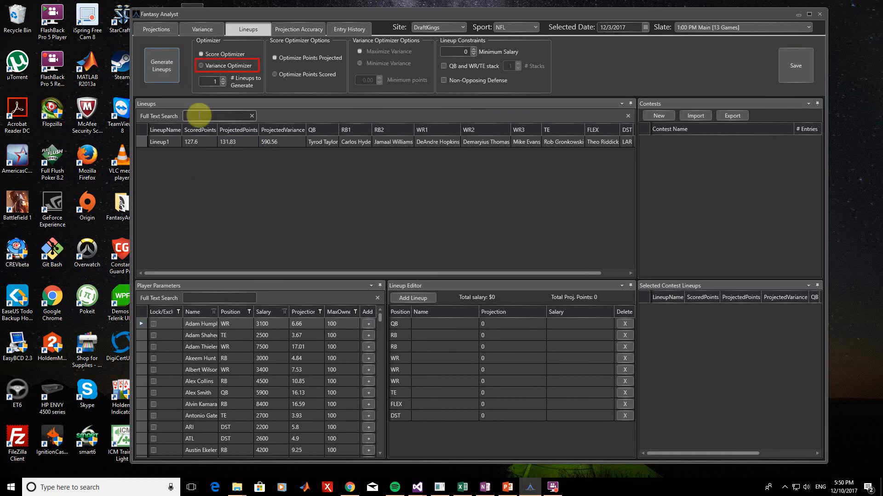
pyautogui.click(201, 66)
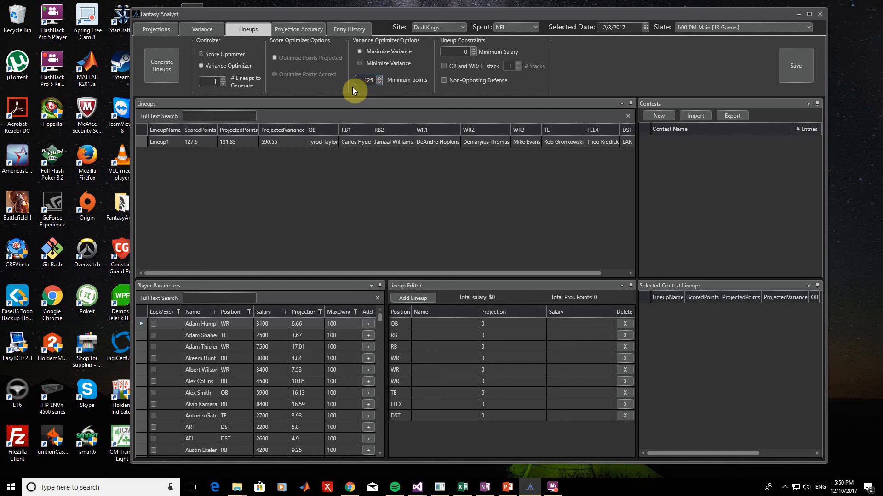
pyautogui.click(160, 68)
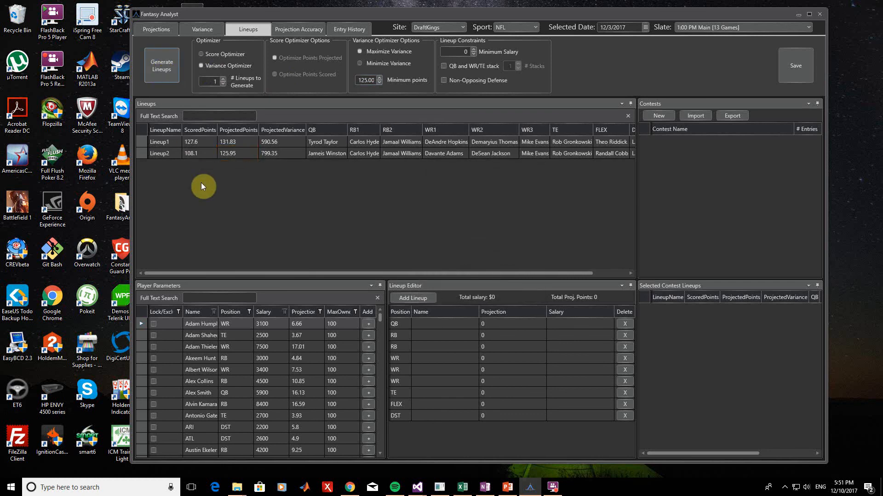
# Examine the player information for Lineup2 sorted by team, and close it
pyautogui.rightClick(242, 153)
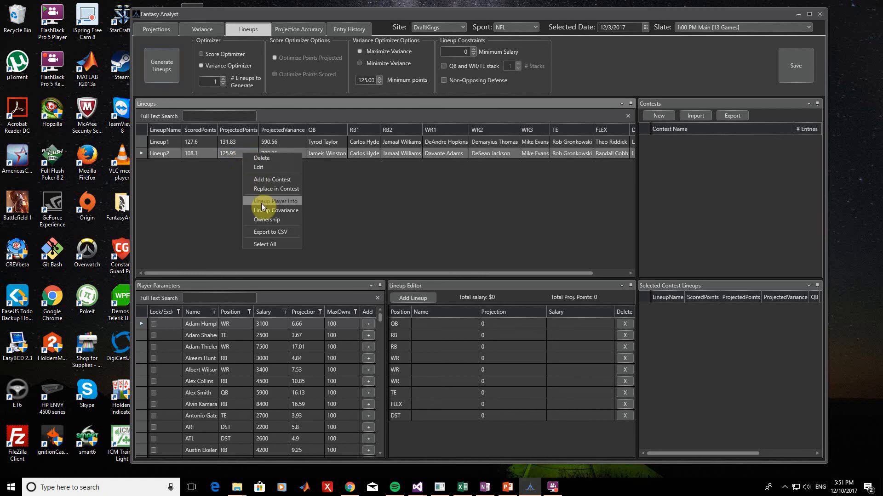
pyautogui.click(261, 204)
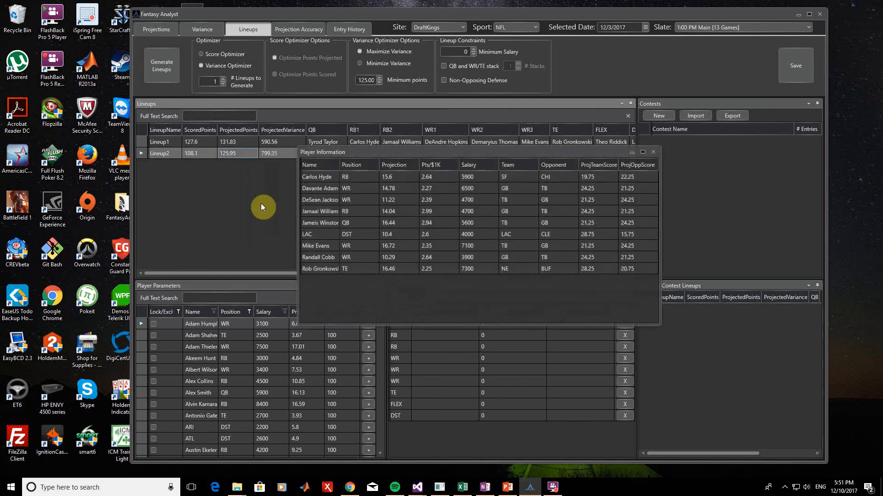
pyautogui.click(506, 163)
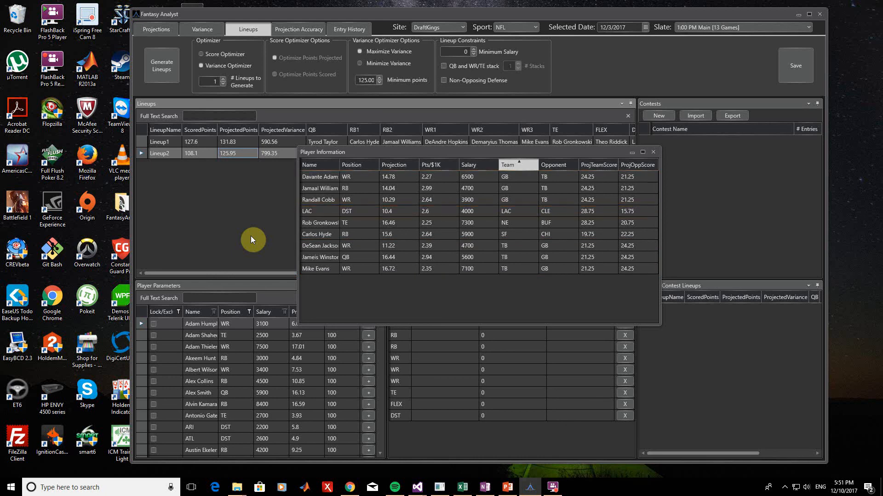
pyautogui.click(656, 153)
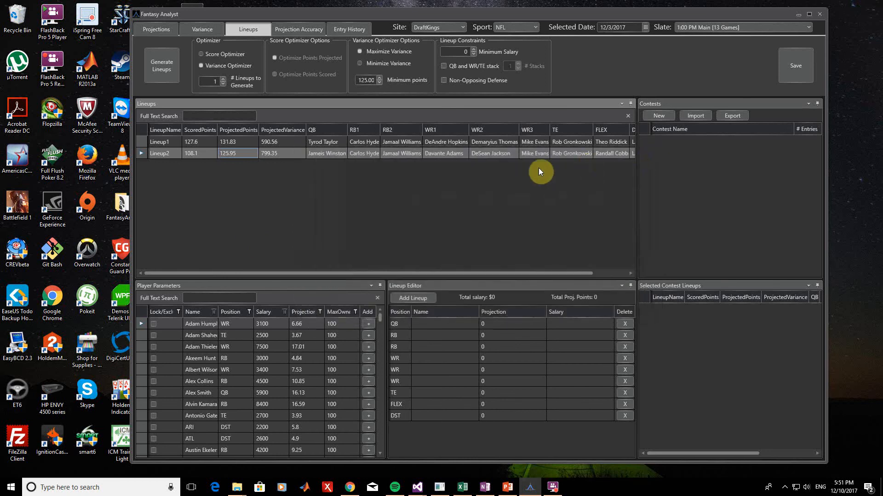
# Lower the minimum points to 120 and generate another lineup with the Variance Optimizer
pyautogui.click(365, 81)
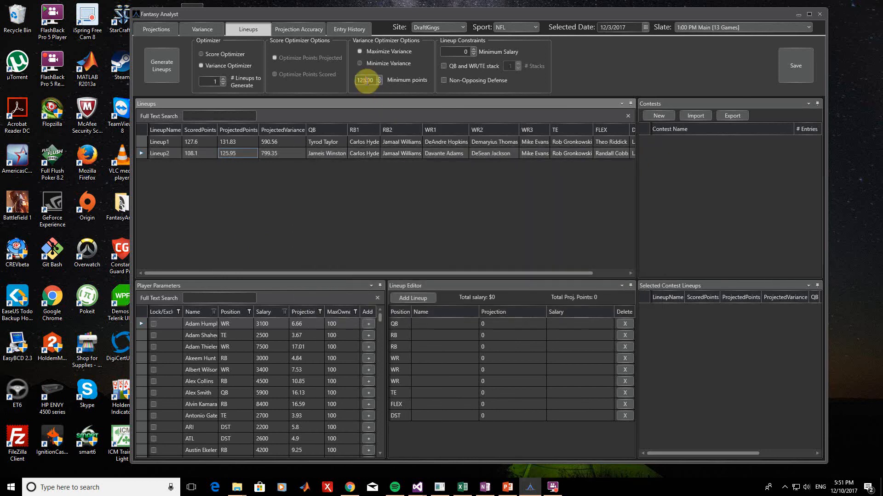
pyautogui.press('BackSpace')
pyautogui.write('0')
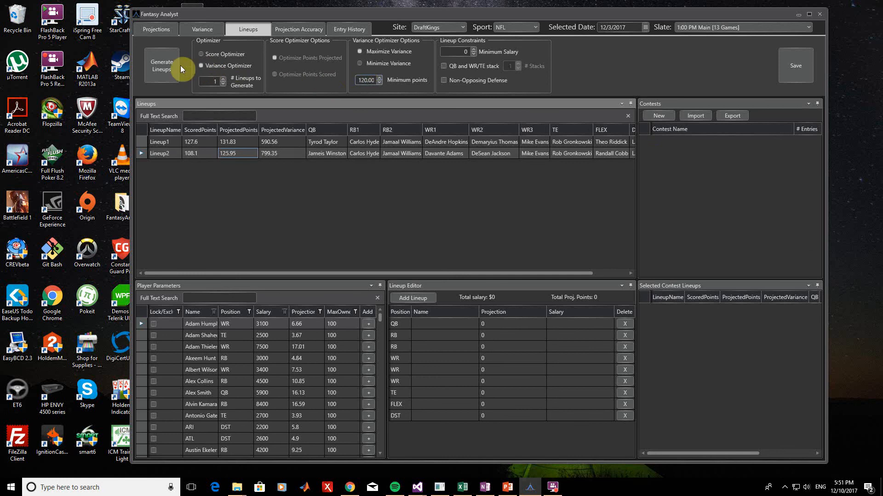
pyautogui.click(169, 67)
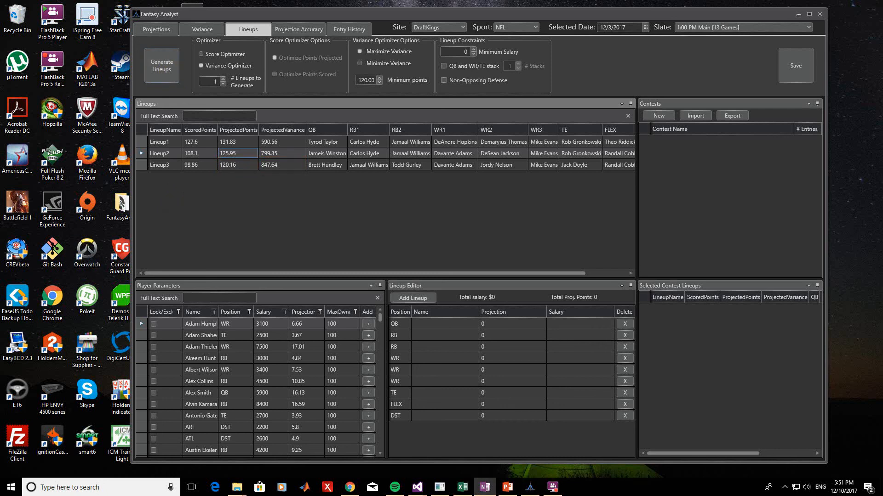
pyautogui.click(314, 227)
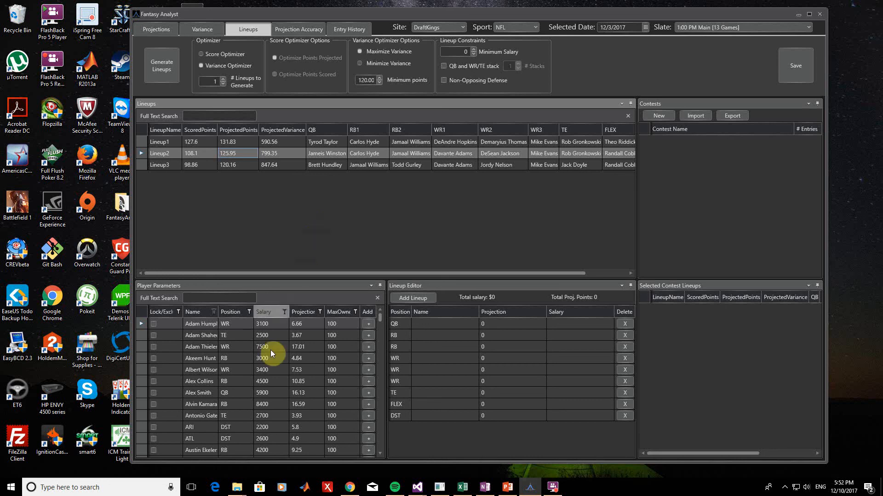
# Select all players in the player parameters and set their ownership to 25%
pyautogui.click(250, 383)
pyautogui.rightClick(250, 381)
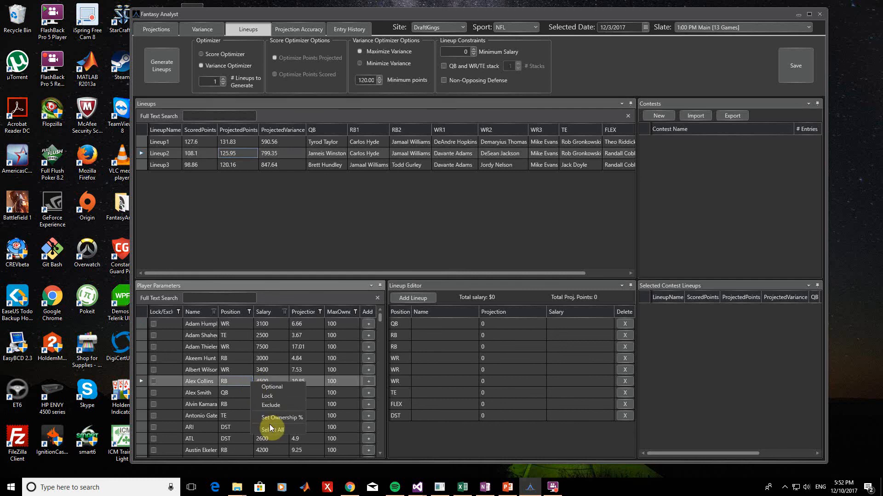
pyautogui.click(269, 431)
pyautogui.rightClick(266, 404)
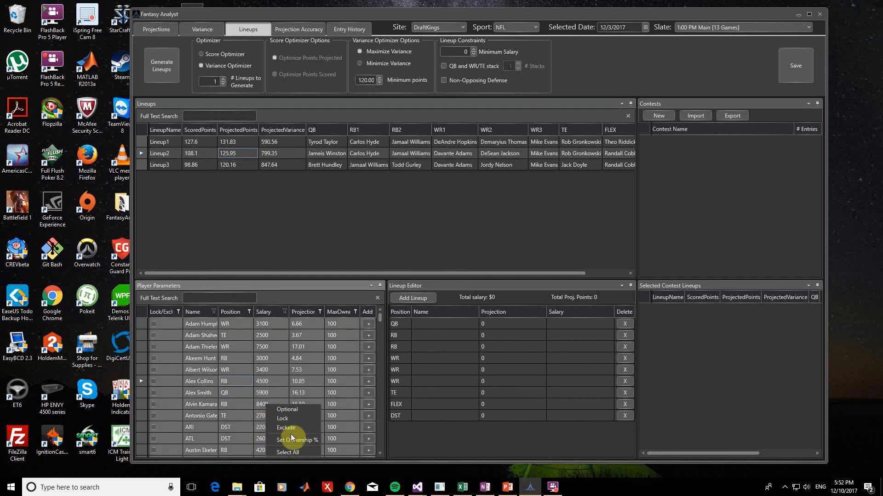
pyautogui.click(293, 438)
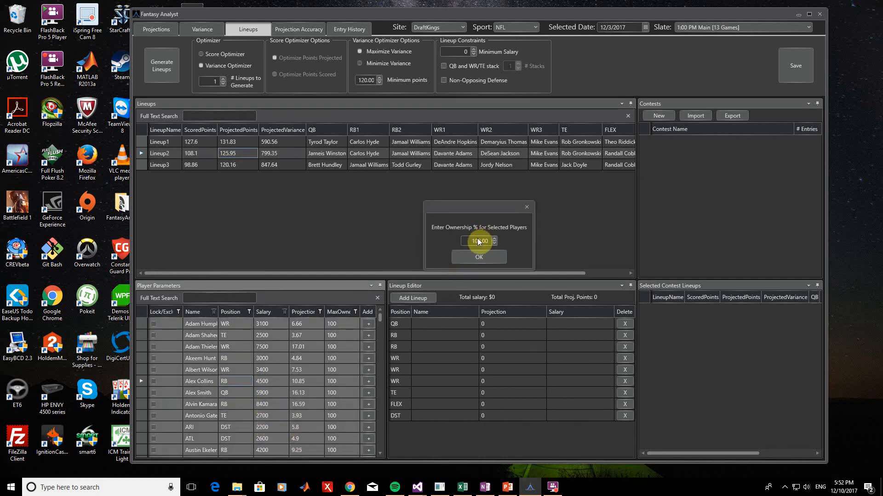
pyautogui.write('25')
pyautogui.click(476, 255)
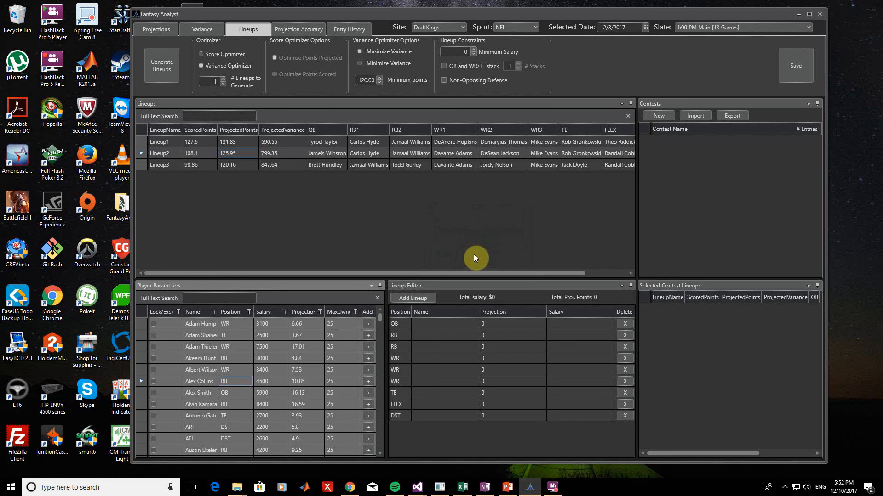
# Filter the player parameters to the QB position and set the ownership of all quarterbacks to 5%
pyautogui.click(249, 312)
pyautogui.click(253, 348)
pyautogui.click(330, 325)
pyautogui.click(283, 382)
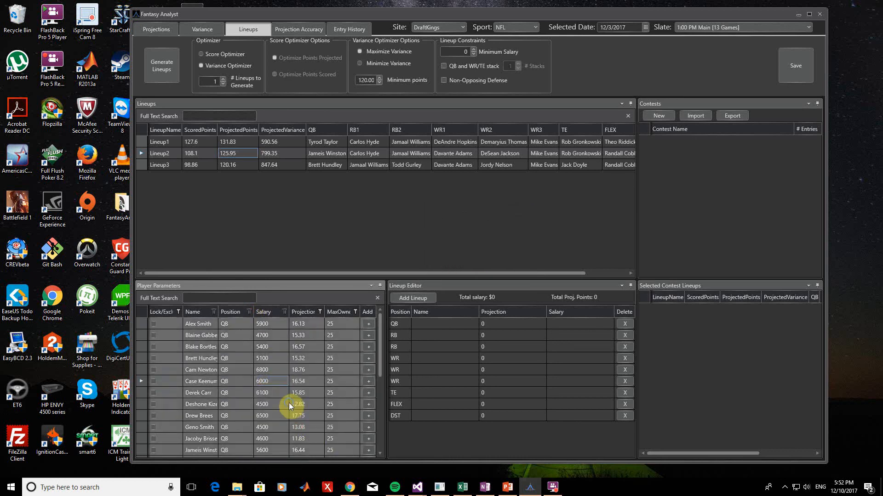
pyautogui.write('5')
pyautogui.click(473, 255)
pyautogui.click(296, 381)
# Set the lineup constraint for minimum salary to 49,000 and delete all existing lineups
pyautogui.click(459, 53)
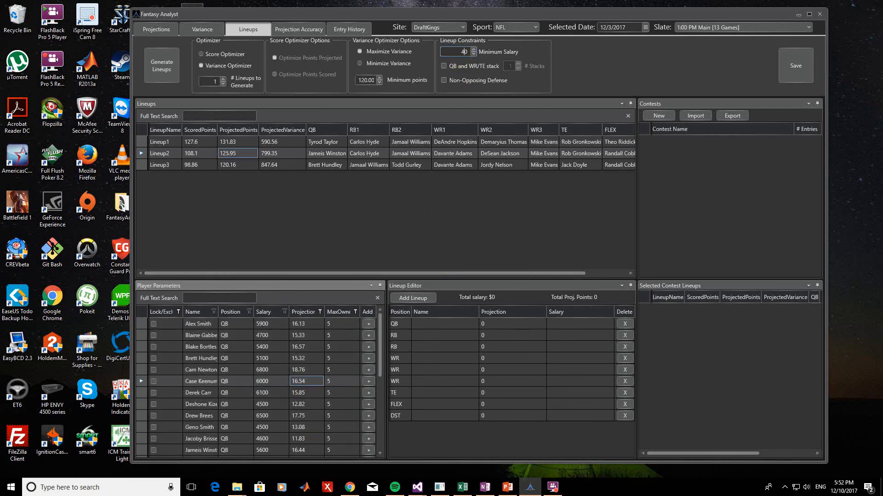
pyautogui.write('49,00')
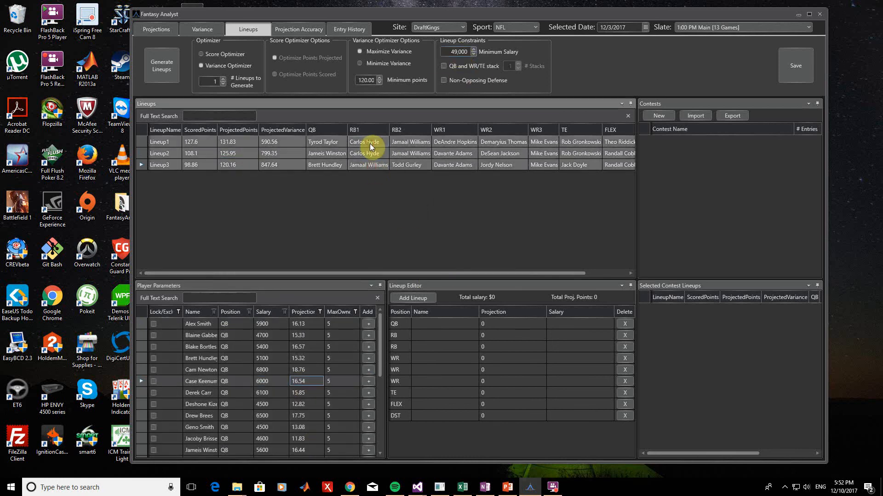
pyautogui.click(369, 144)
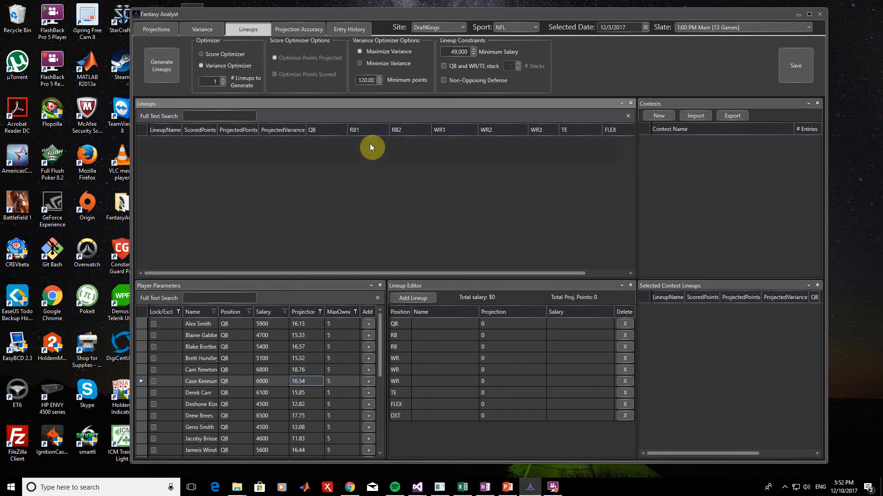
# Generate 100 lineups with the Score Optimizer using projected points, and sort them by scored points in descending order
pyautogui.click(200, 54)
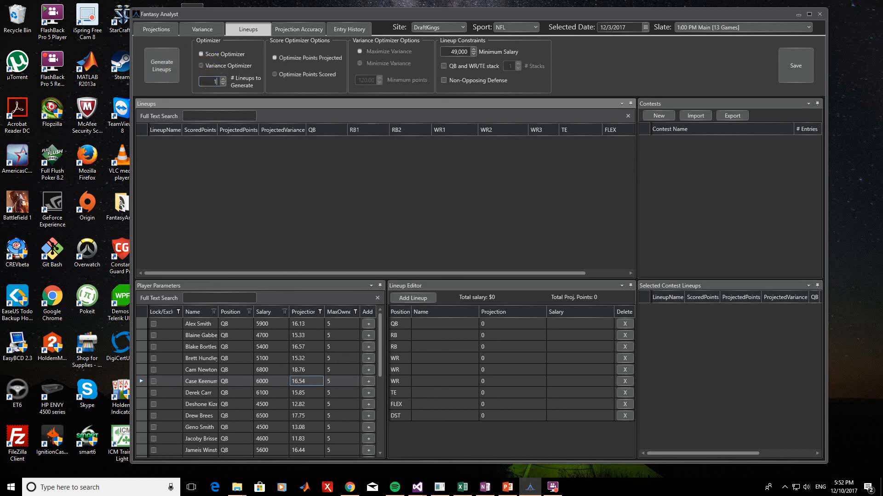
pyautogui.write('00')
pyautogui.click(167, 76)
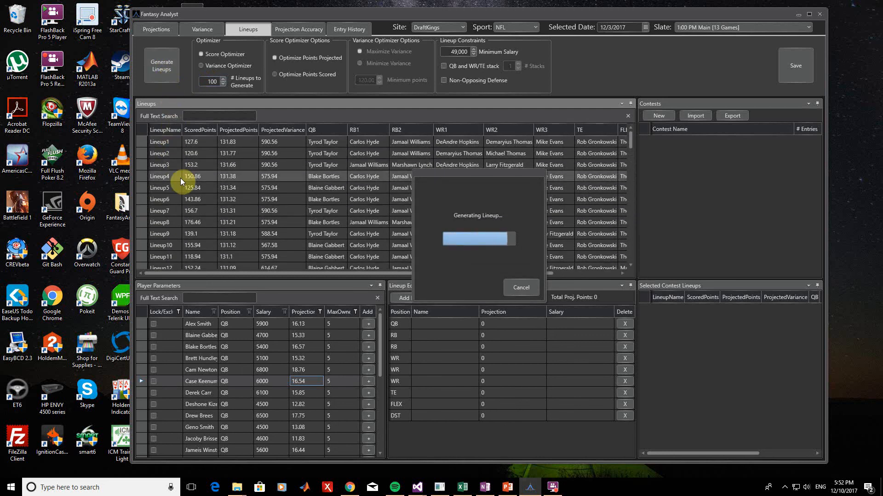
pyautogui.click(203, 131)
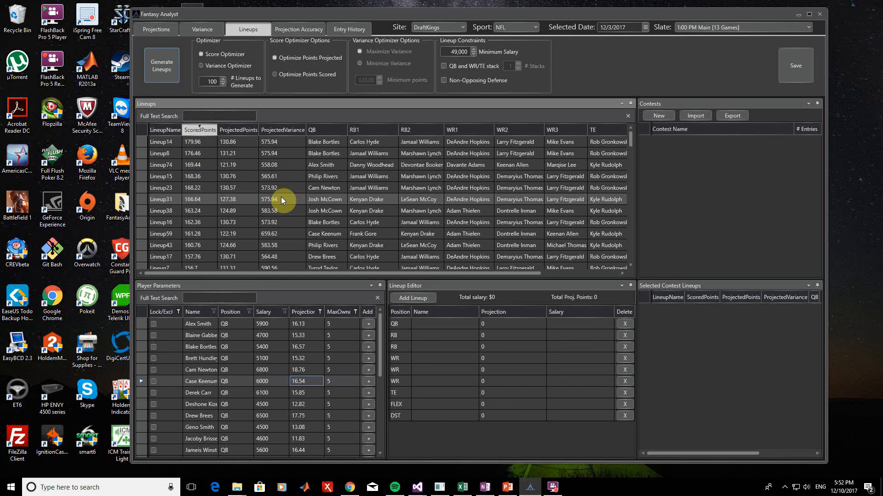
# Create a contest named Score Optimizer and add all generated lineups to it
pyautogui.click(658, 115)
pyautogui.write('Score Optimizer')
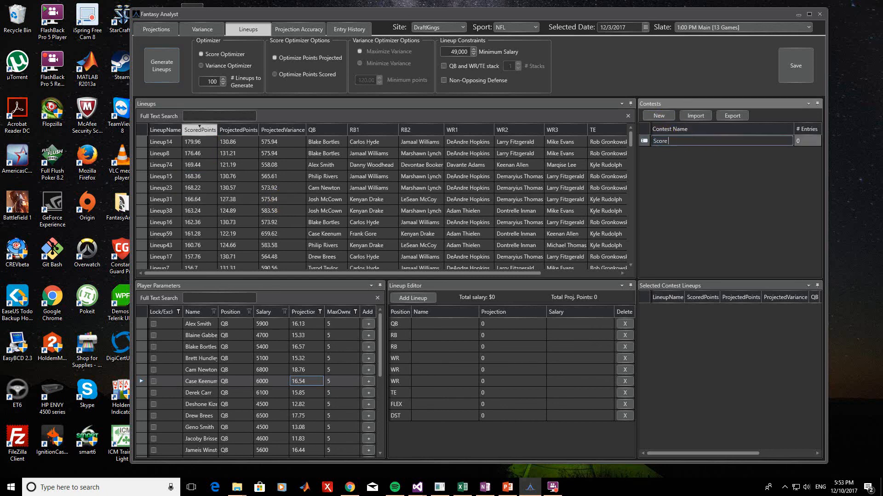
pyautogui.rightClick(316, 191)
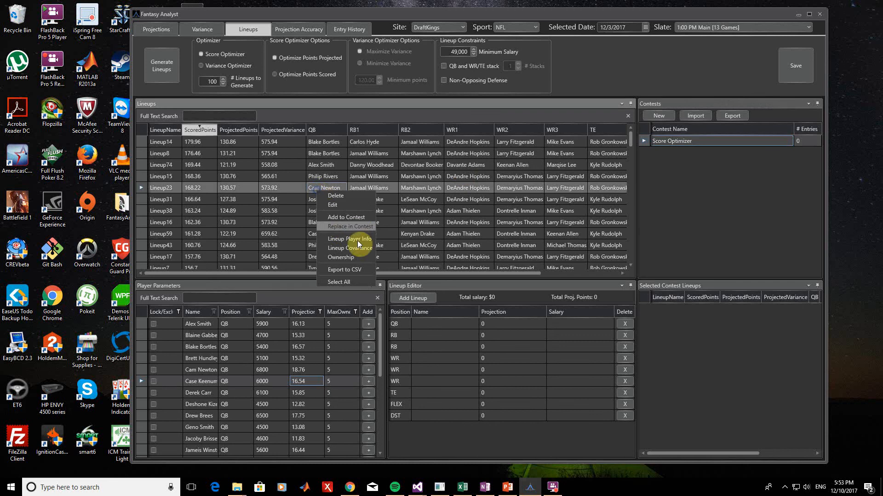
pyautogui.rightClick(333, 210)
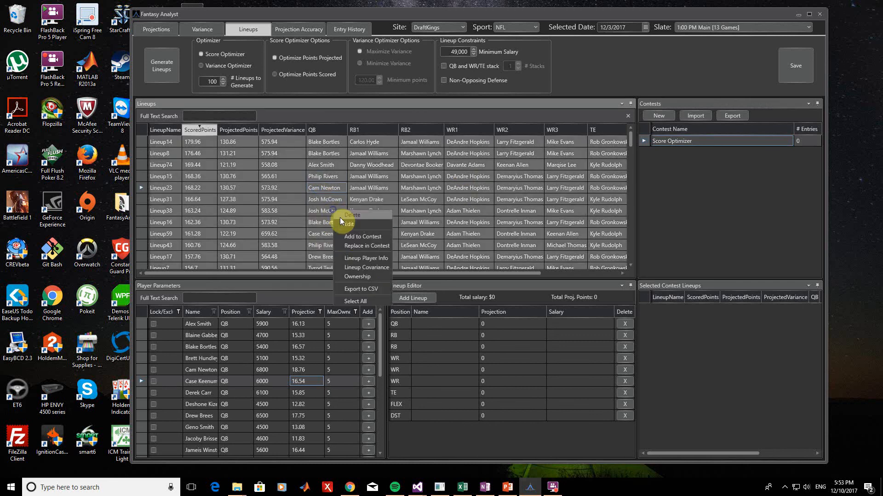
pyautogui.click(363, 237)
pyautogui.click(500, 293)
# Delete the listed lineups and generate 100 new ones constrained to 2 QB and WR/TE stacks and a non-opposing defense
pyautogui.rightClick(335, 186)
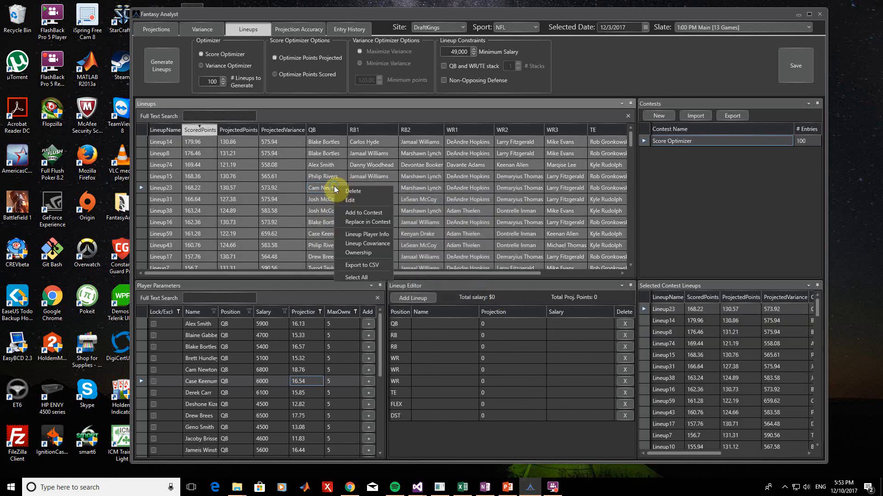
pyautogui.click(349, 191)
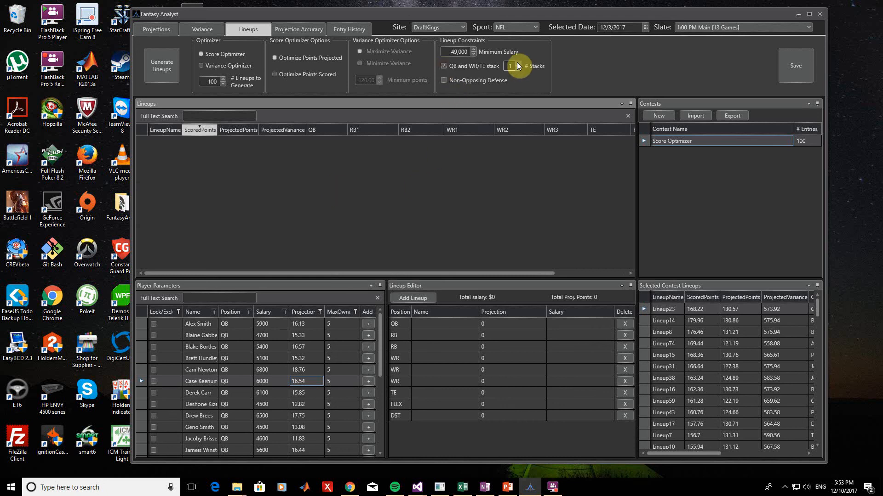
pyautogui.click(518, 63)
pyautogui.click(170, 70)
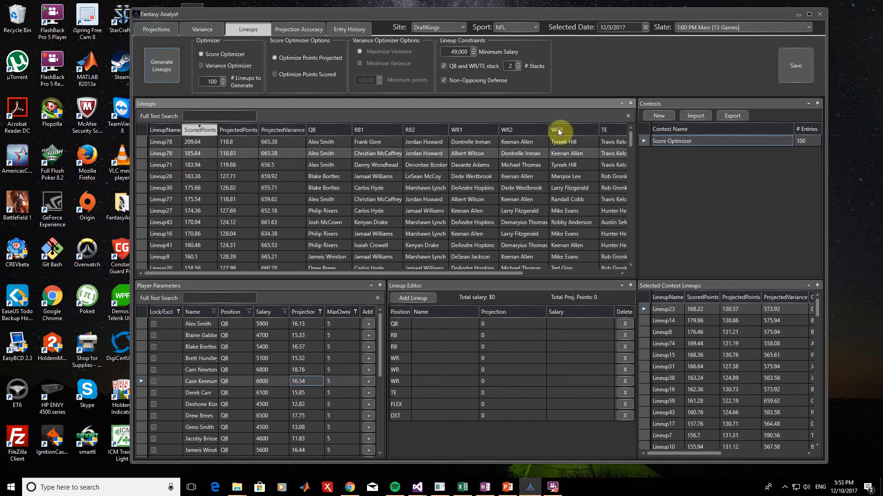
# Create a contest named Score Optimizer (with Stacking), add all the stacked lineups to it, and clear the lineup list
pyautogui.click(658, 115)
pyautogui.write('Score Optimizer (with Stacking)')
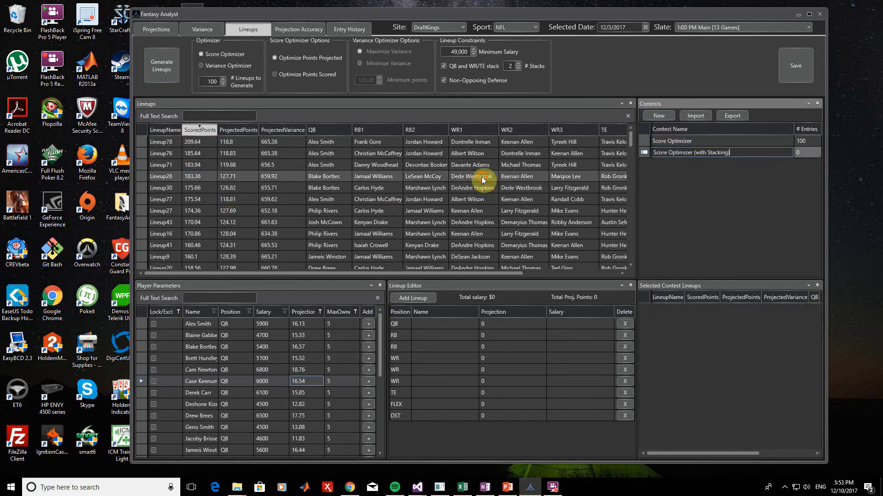
pyautogui.rightClick(354, 178)
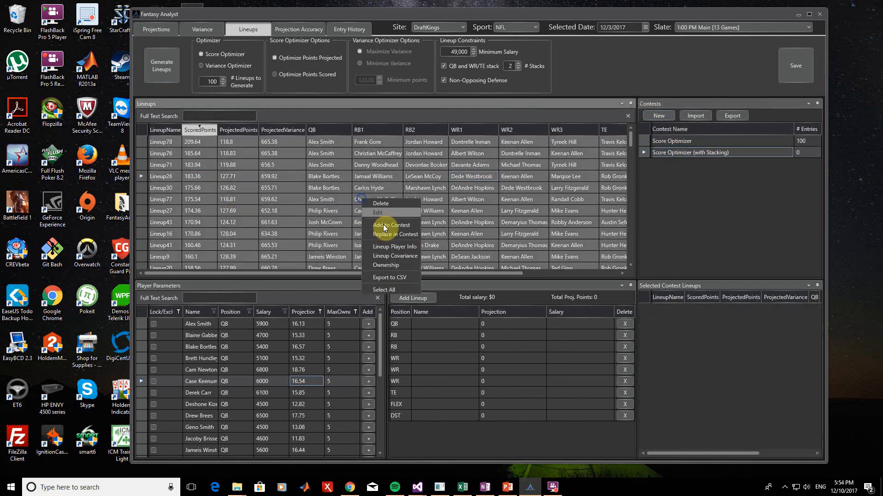
pyautogui.click(382, 224)
pyautogui.click(491, 291)
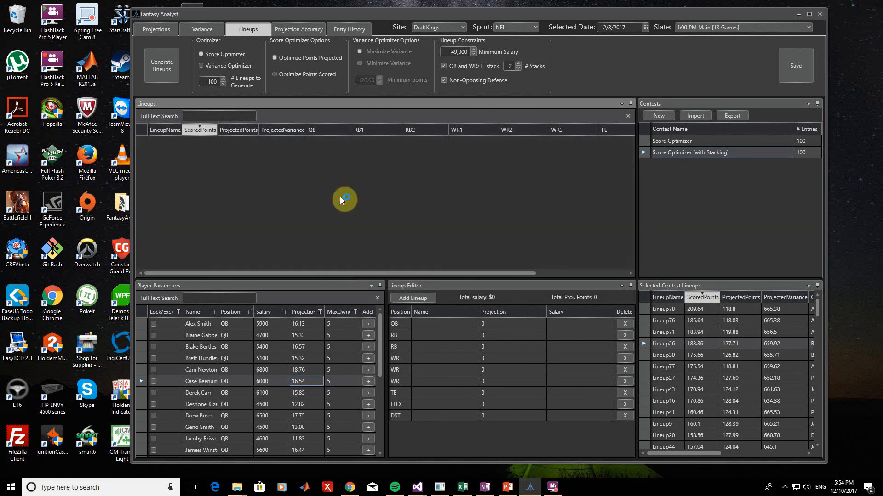
# Generate 100 lineups with the Variance Optimizer, maximizing variance at 120 minimum points, without the stacking and non-opposing defense constraints
pyautogui.click(200, 65)
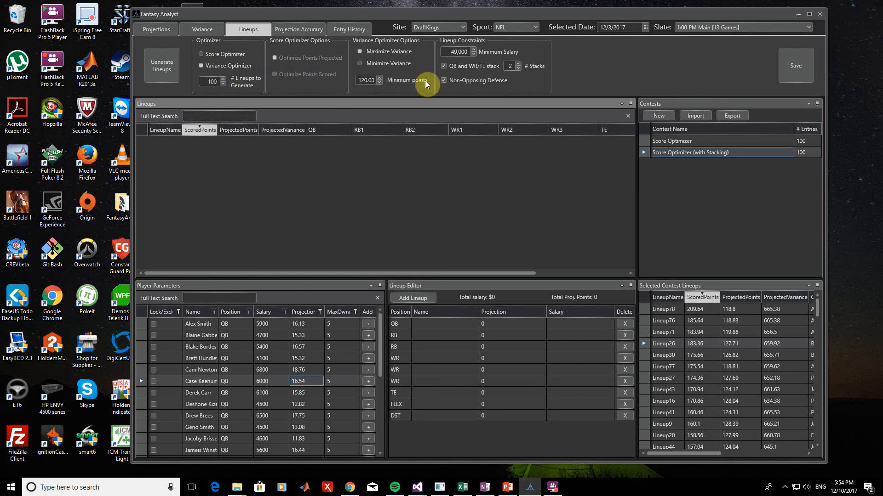
pyautogui.click(443, 64)
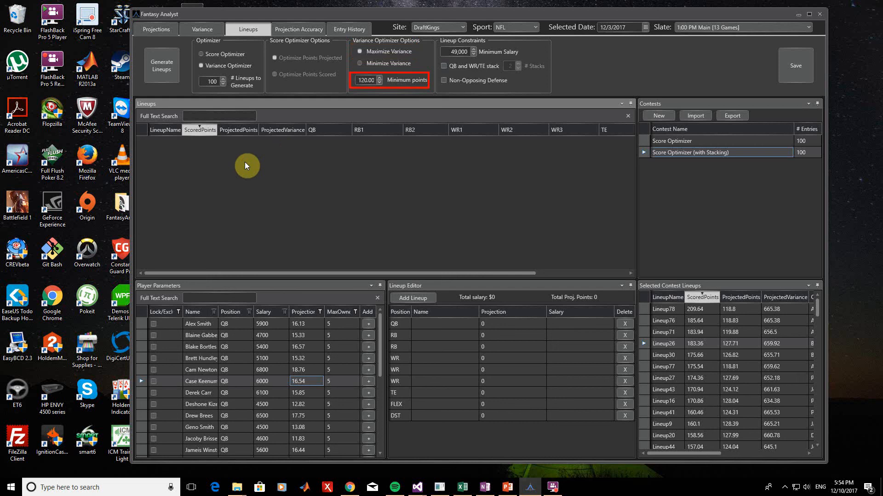
pyautogui.click(165, 70)
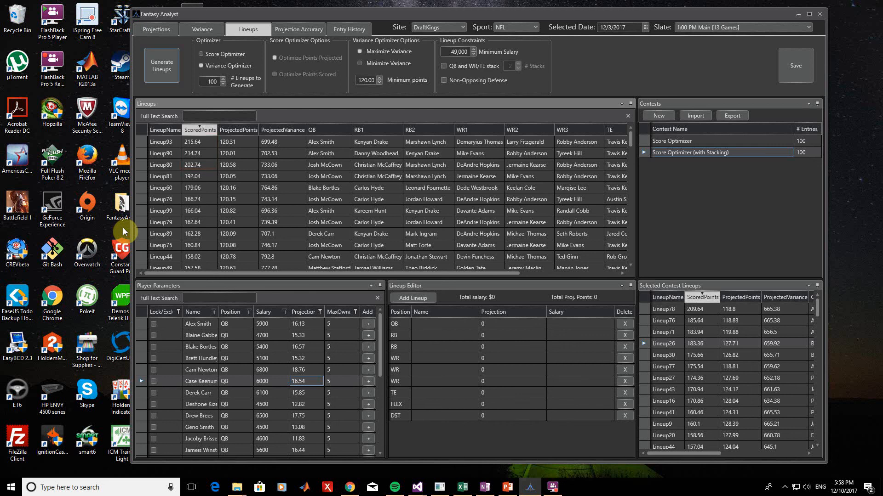
# Compare the scored points of the Score Optimizer and Score Optimizer (with Stacking) contests with the variance-optimized lineups
pyautogui.click(730, 140)
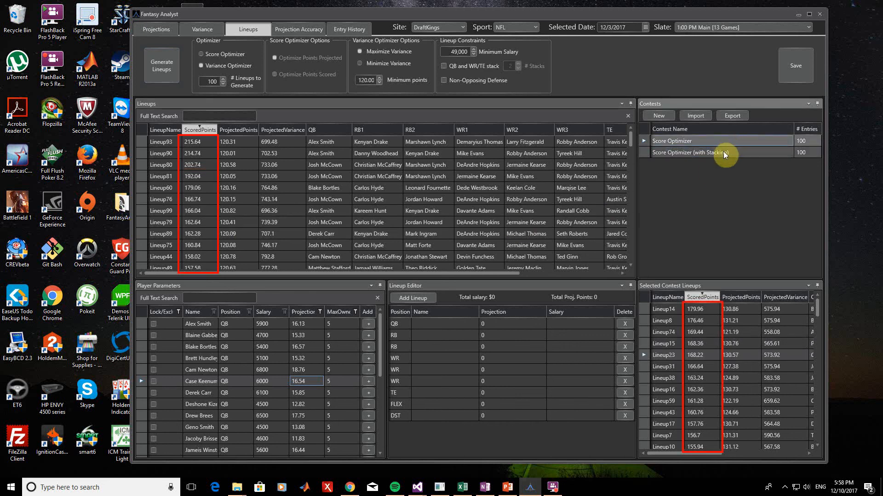
pyautogui.click(723, 152)
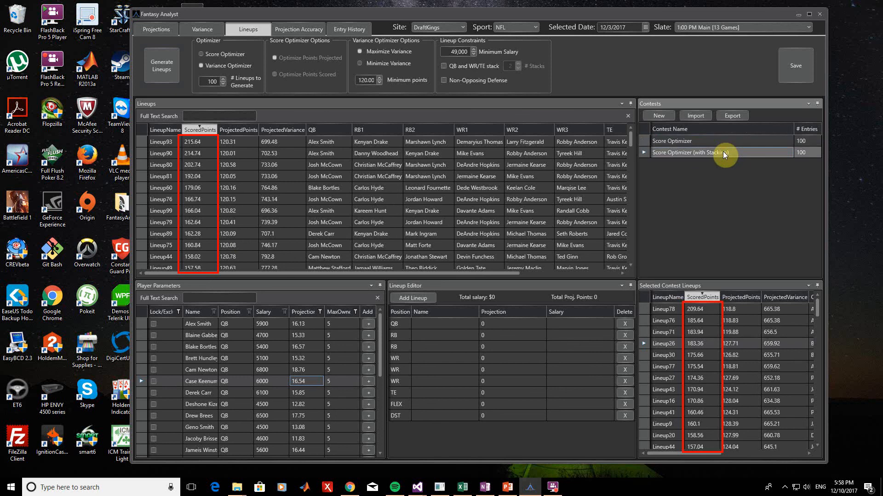